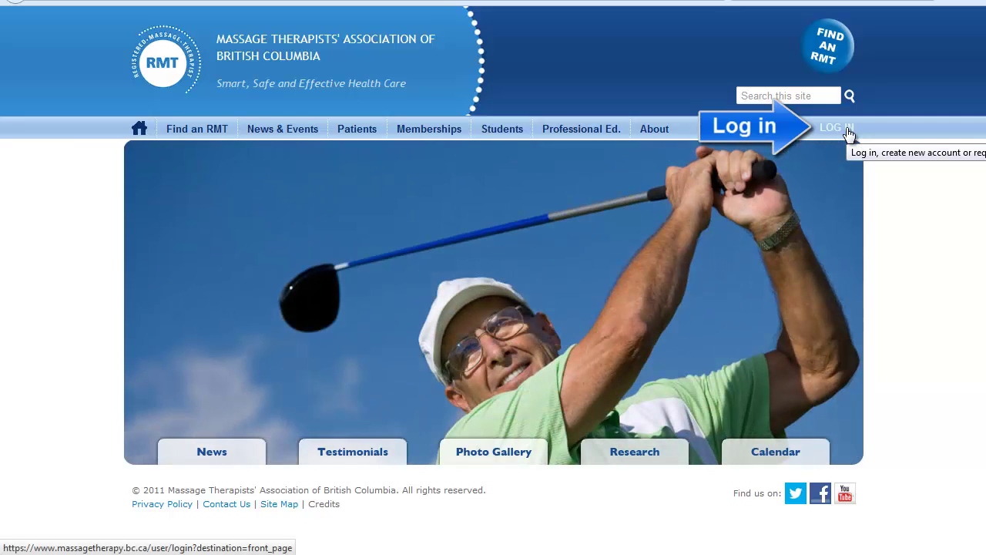
Sign in as an MTABC member and scroll the Library page to the Databases by Title list.
click(848, 133)
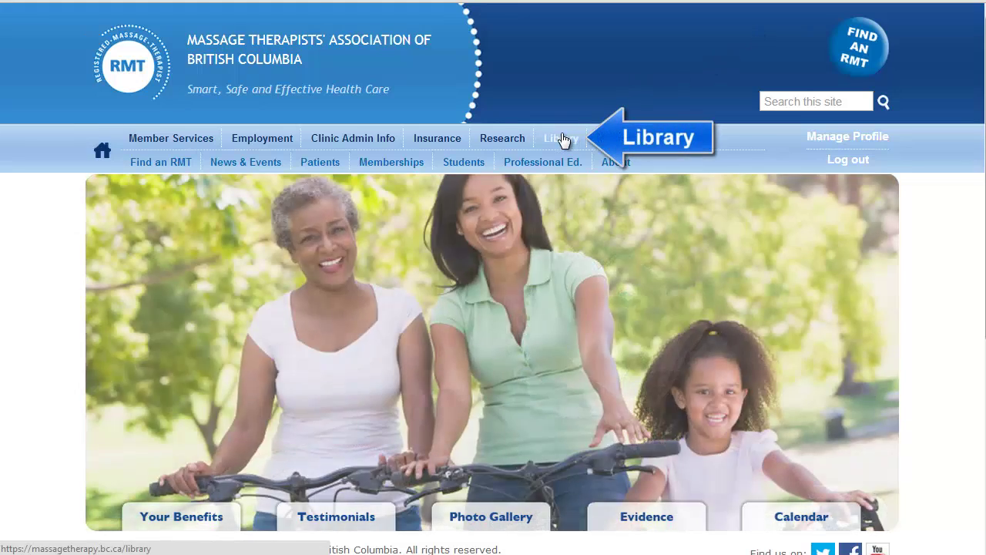
click(563, 139)
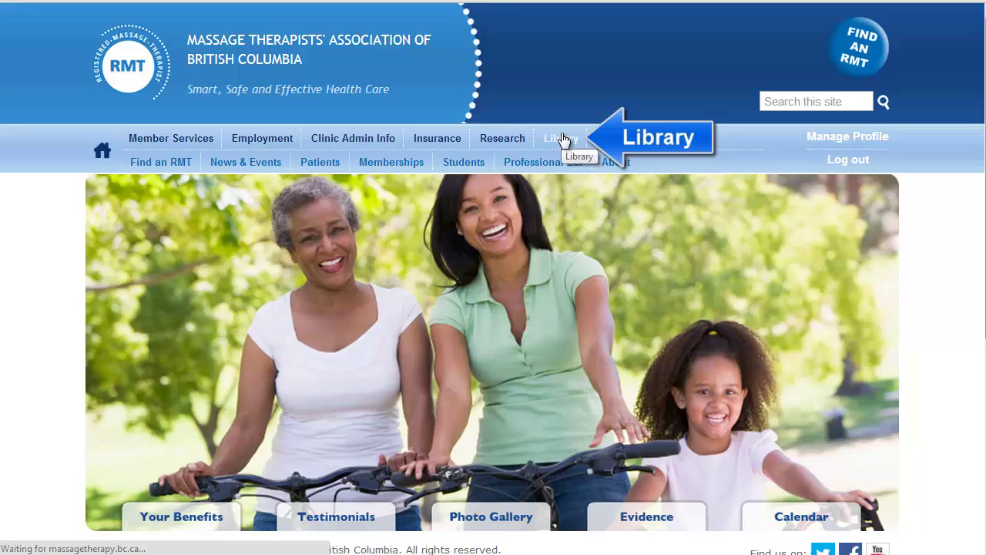
scroll(493, 308, down, 5)
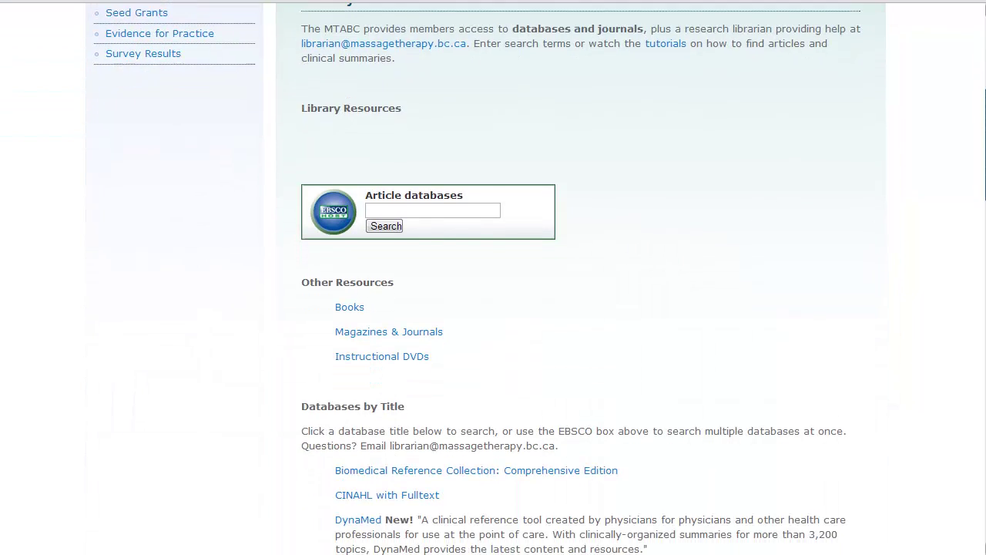
scroll(493, 308, down, 3)
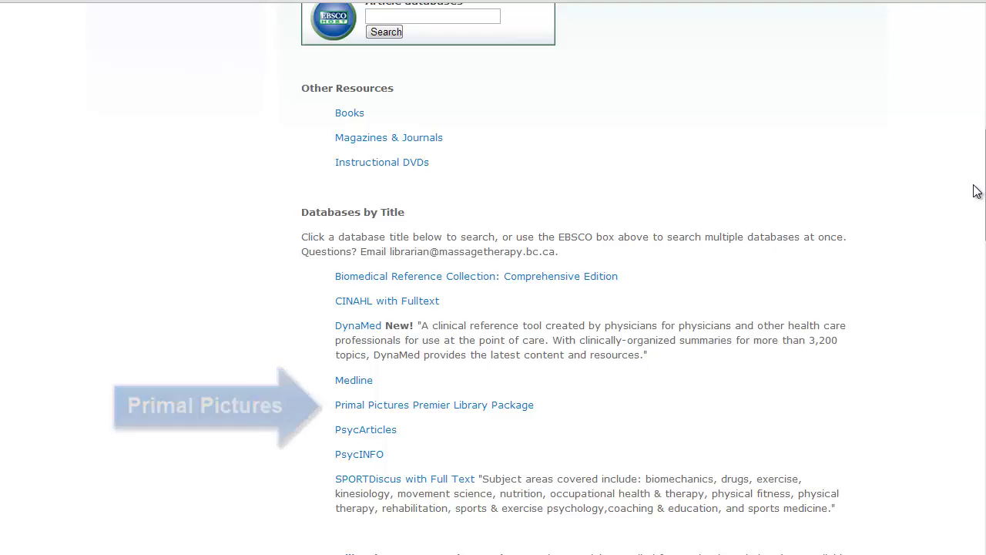
Open the Primal Pictures Premier Library Package, then the Hip title under Regional Anatomy.
scroll(978, 190, down, 1)
click(434, 405)
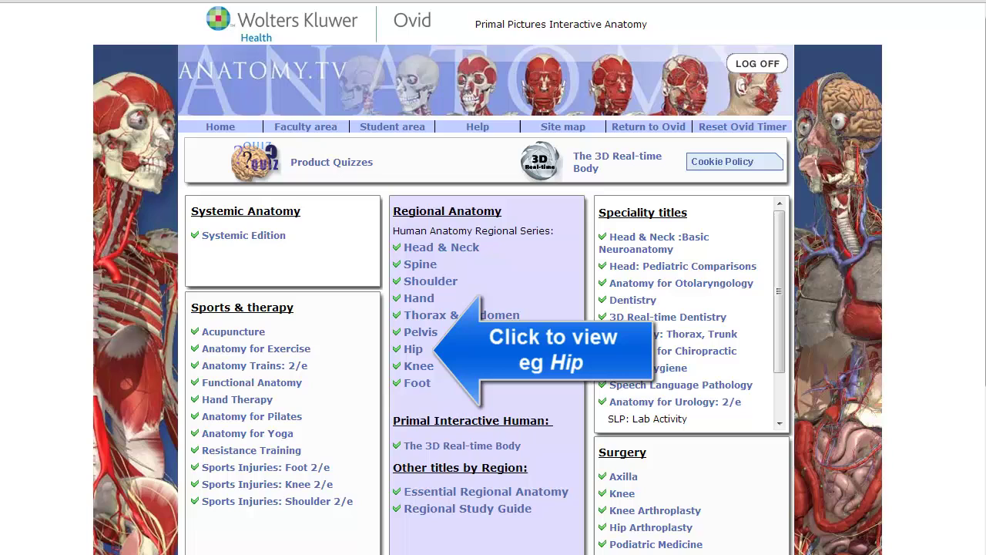
click(415, 349)
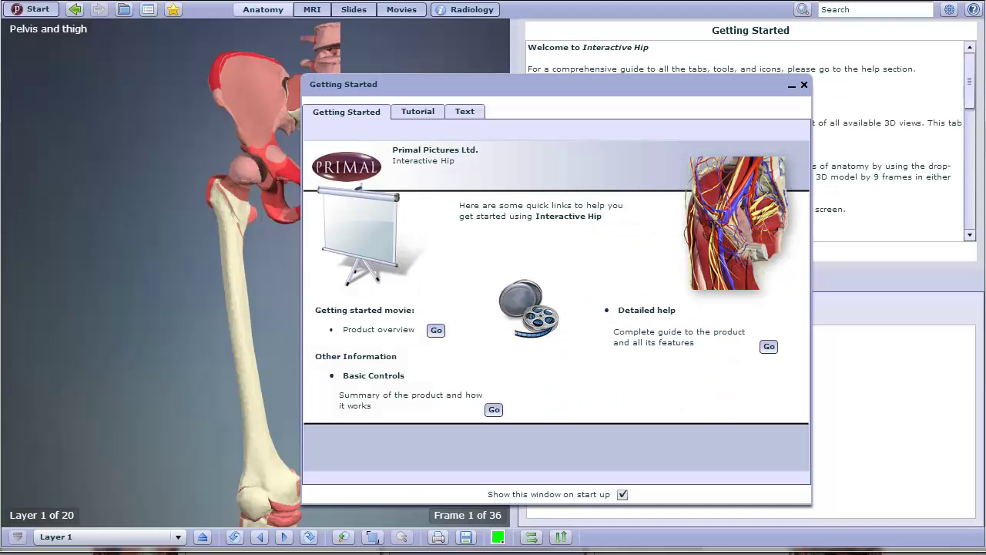
Close Getting Started and switch the hip model to layer 15 of 20, via layer 14.
click(805, 87)
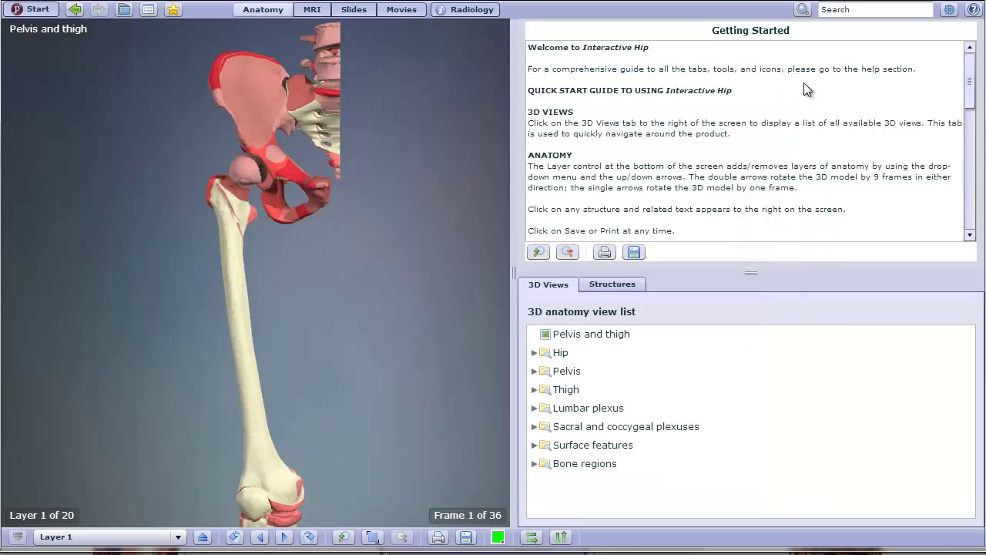
click(179, 536)
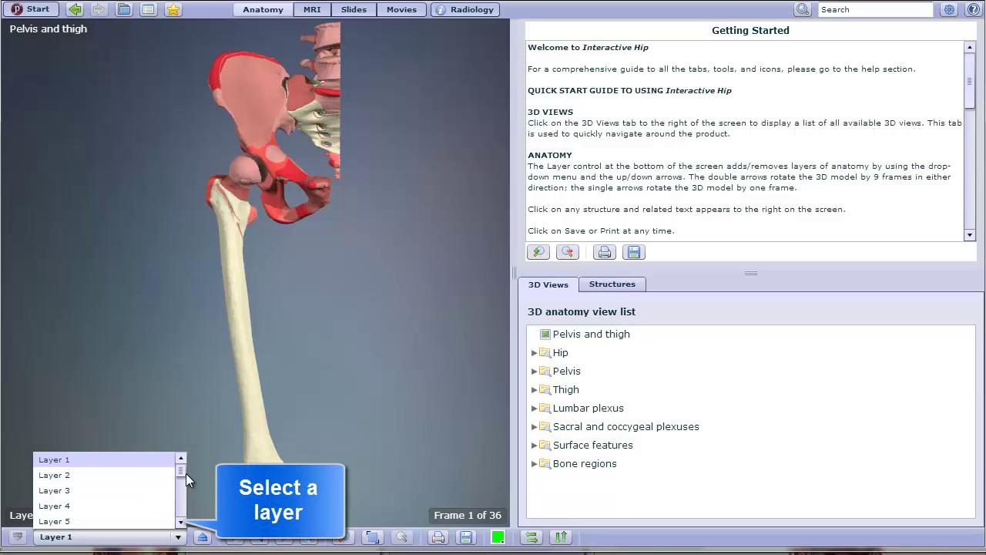
drag(183, 468, 181, 501)
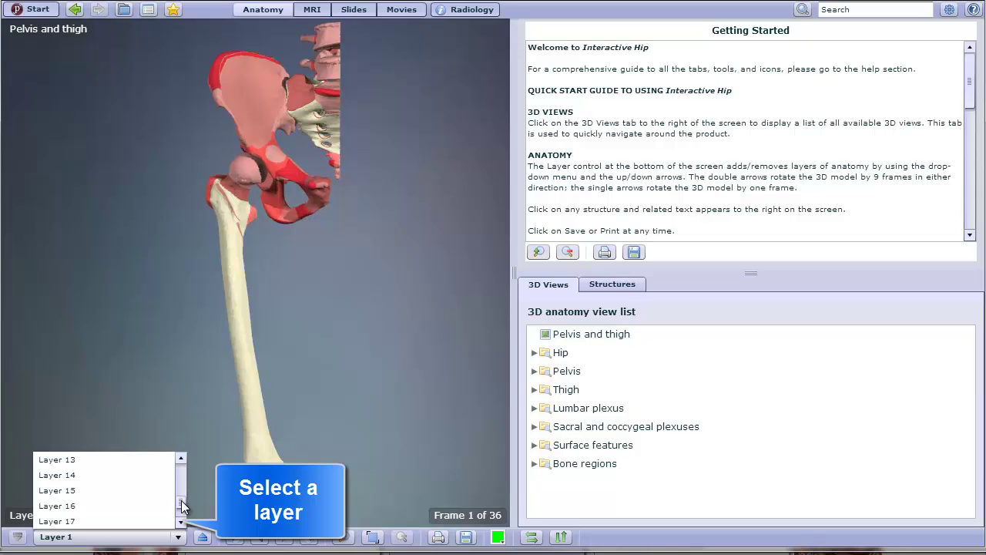
click(130, 479)
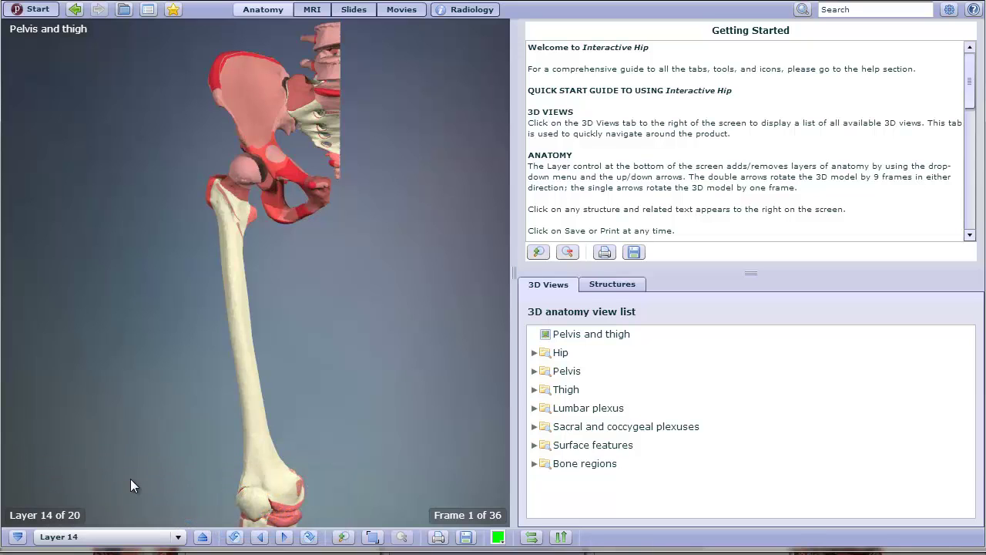
click(177, 540)
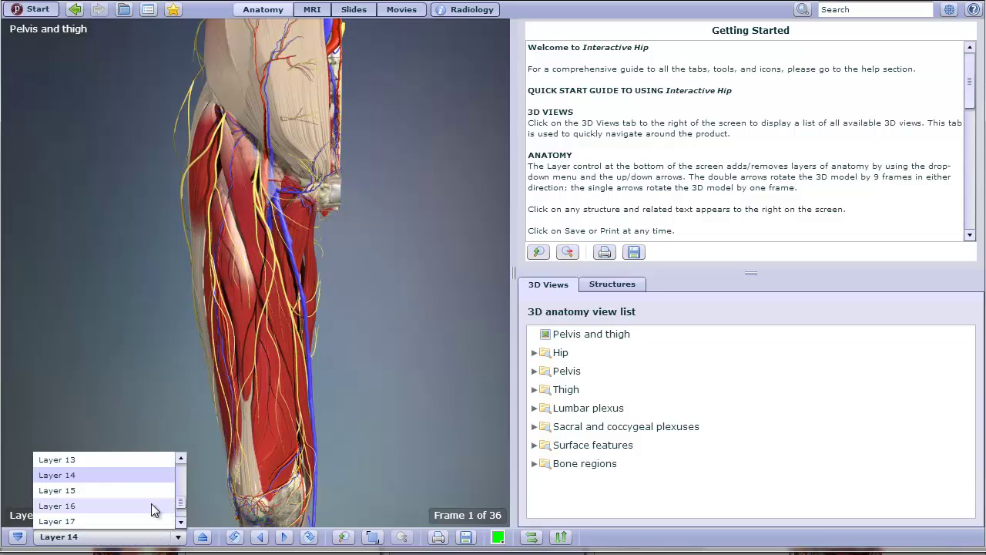
click(142, 459)
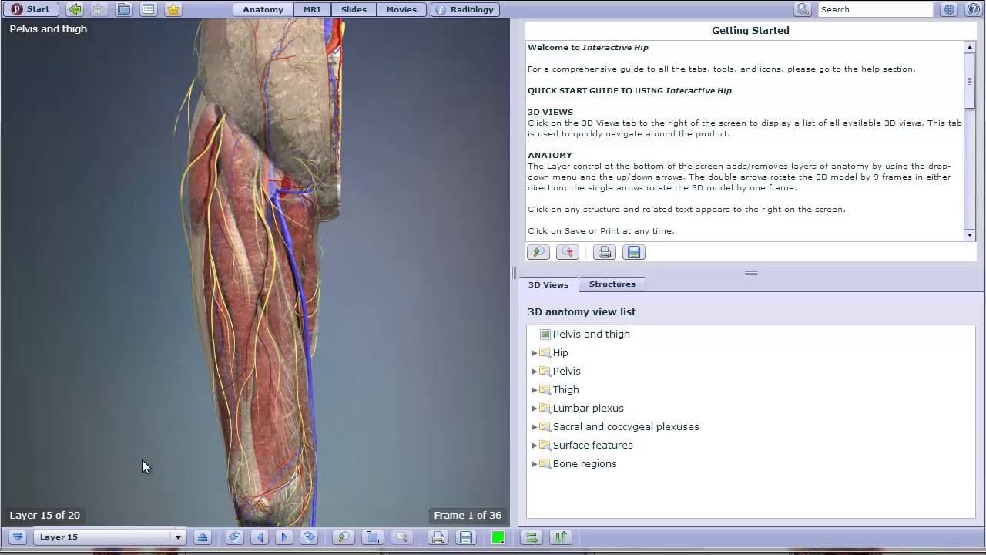
Identify the superficial fascia, fascia lata and long saphenous vein, and check the linked dissection slide.
click(333, 310)
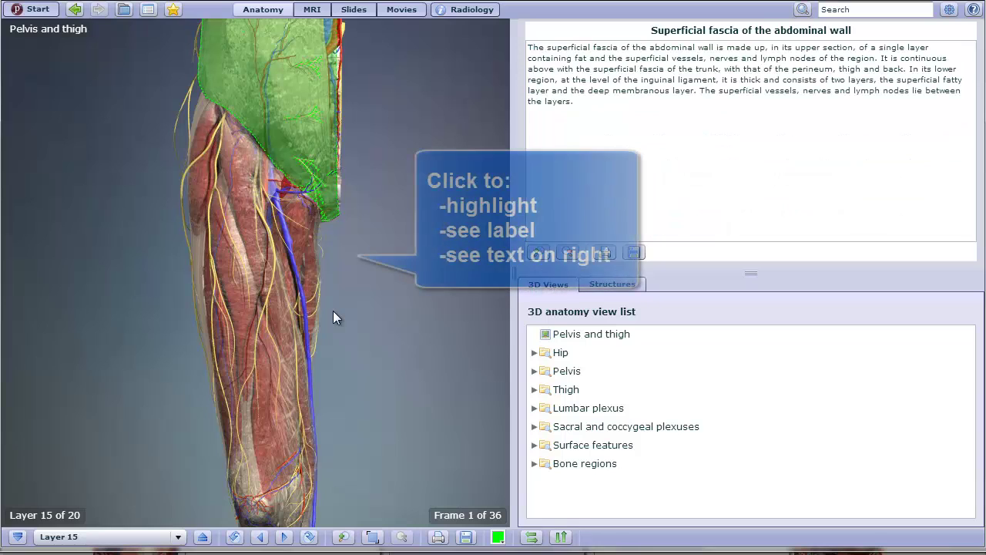
click(306, 260)
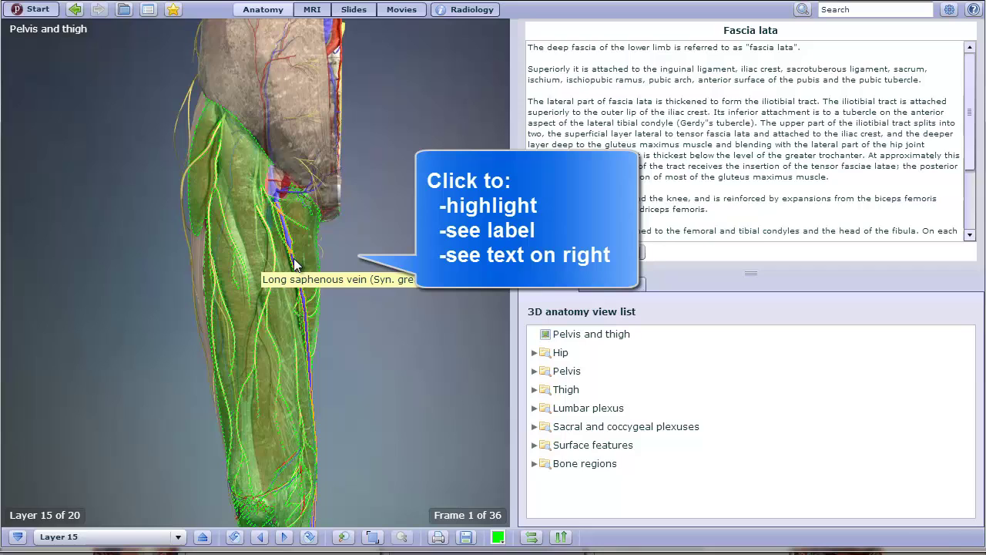
click(294, 263)
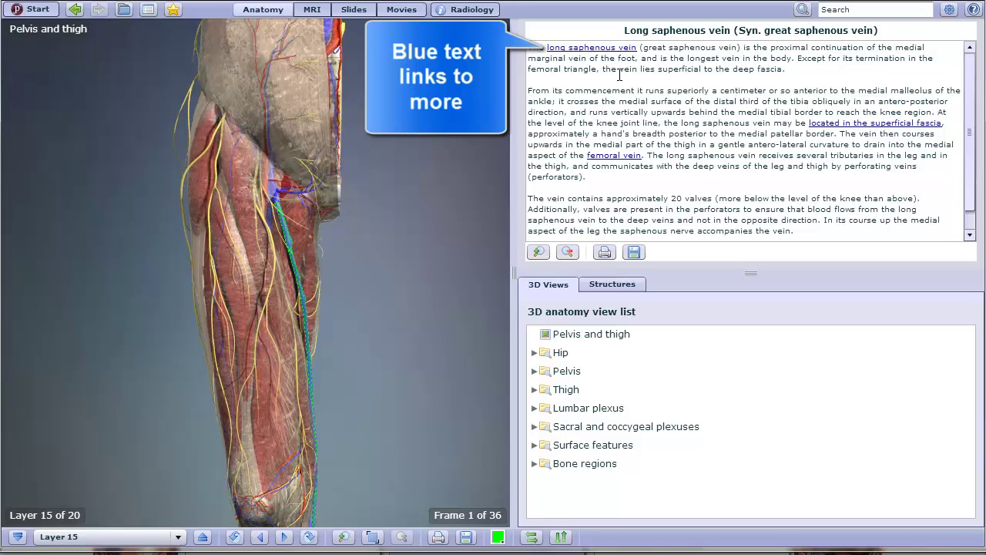
click(614, 50)
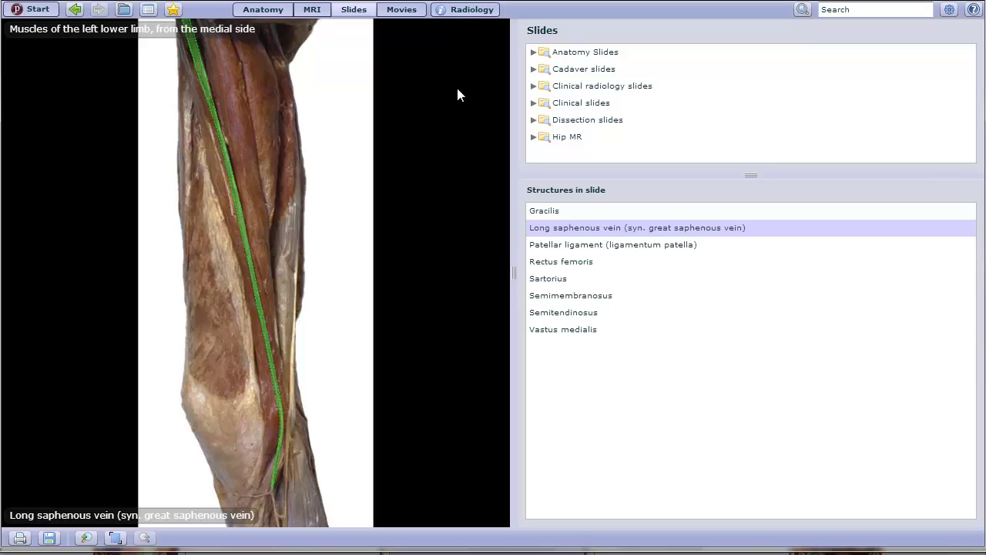
click(273, 105)
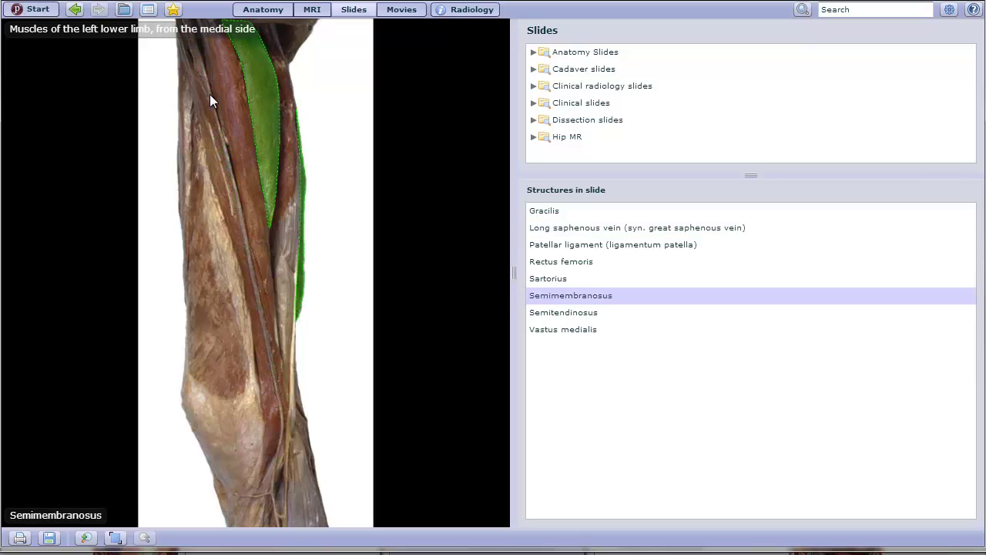
click(74, 9)
click(72, 10)
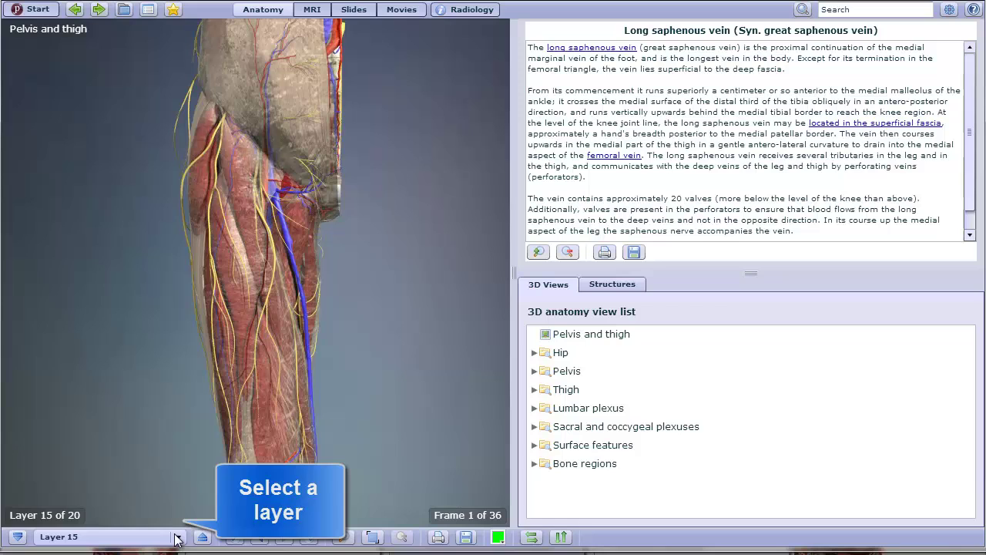
Show layer 20, rotate the model and select the posterior cutaneous nerve of thigh.
click(178, 535)
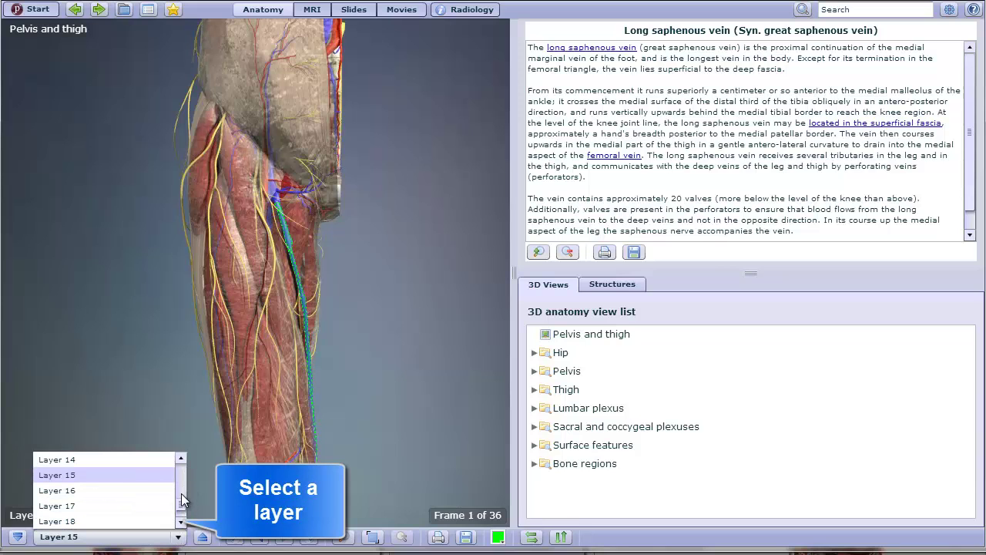
scroll(179, 501, down, 2)
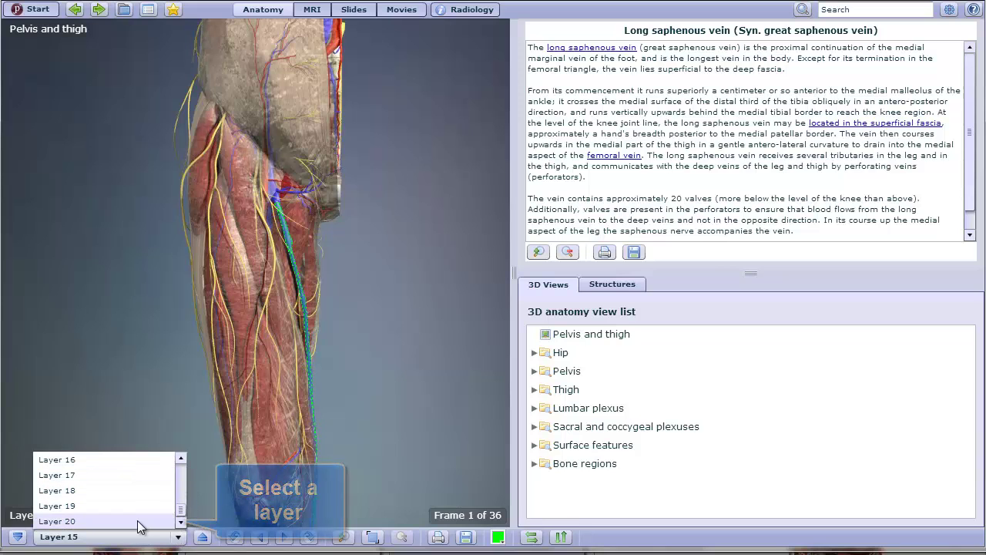
click(138, 522)
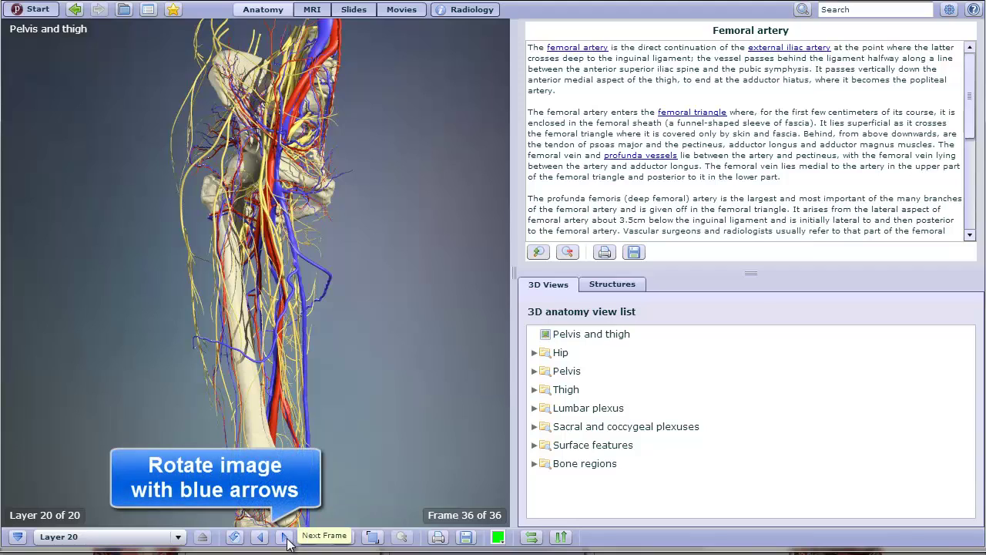
click(285, 537)
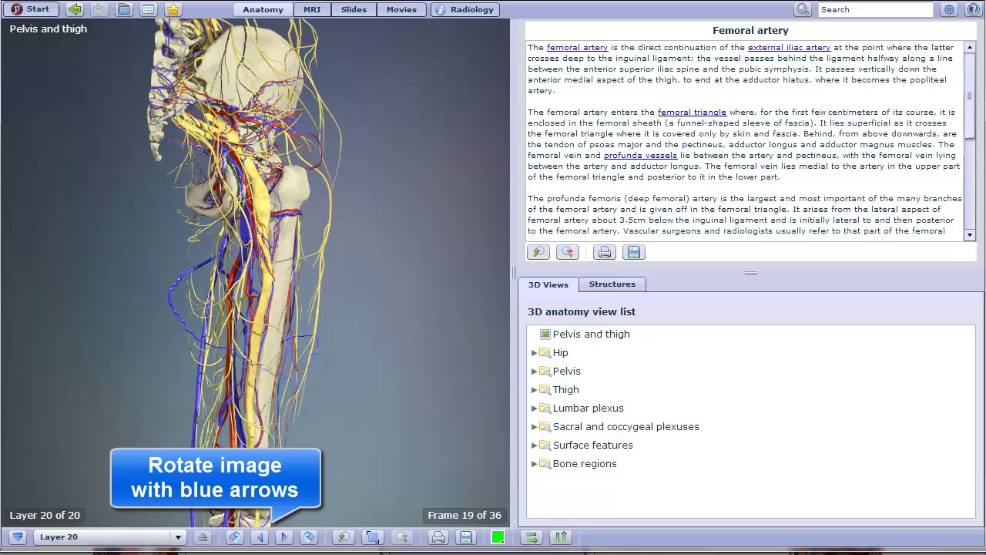
click(248, 428)
Zoom in closely on the hip region, then reset the leg model's zoom.
click(248, 428)
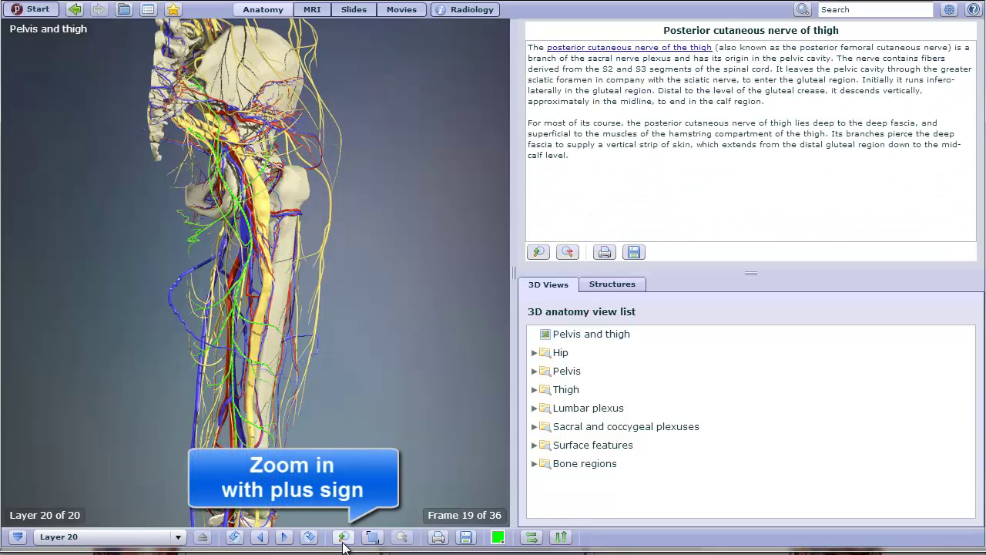
click(343, 543)
click(343, 543)
click(343, 543)
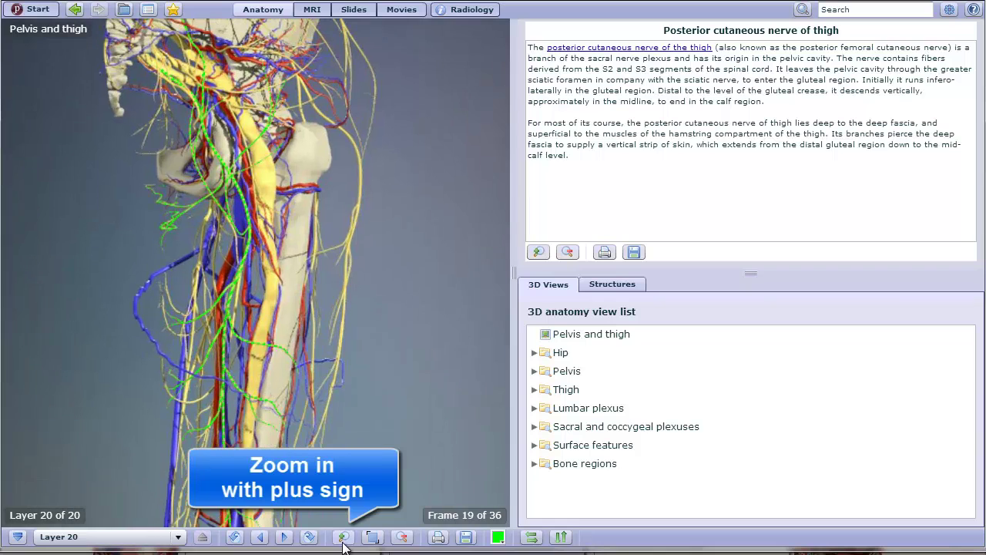
click(343, 537)
click(343, 537)
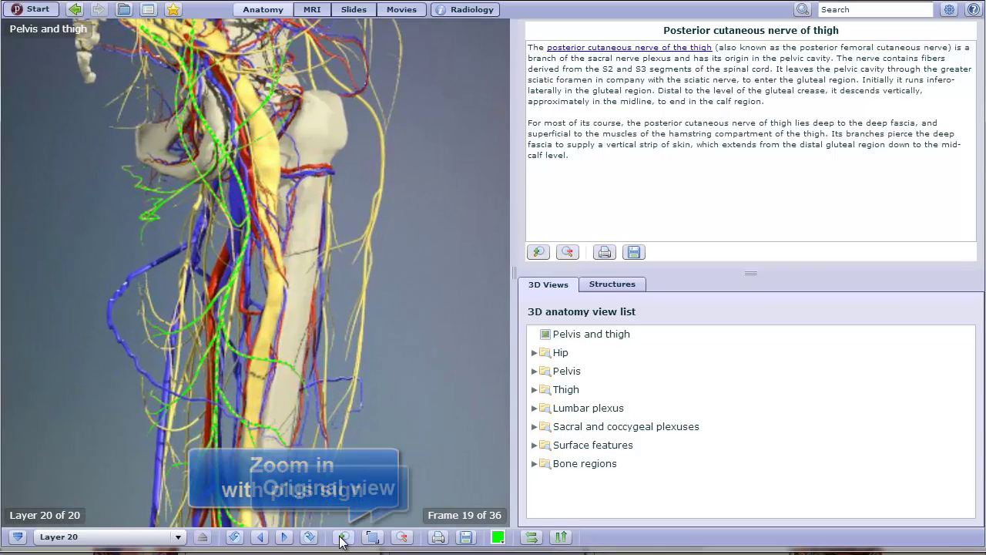
click(343, 538)
click(343, 538)
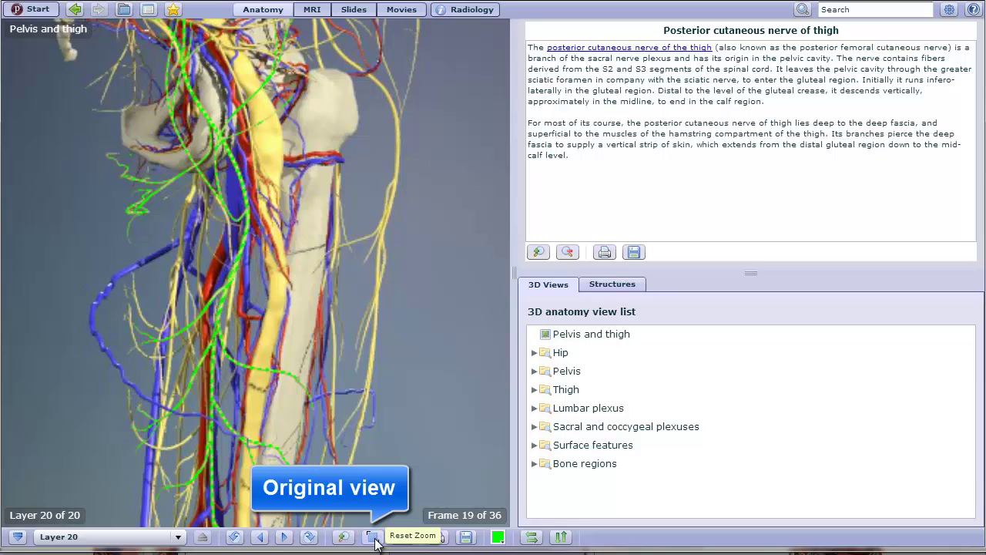
click(373, 537)
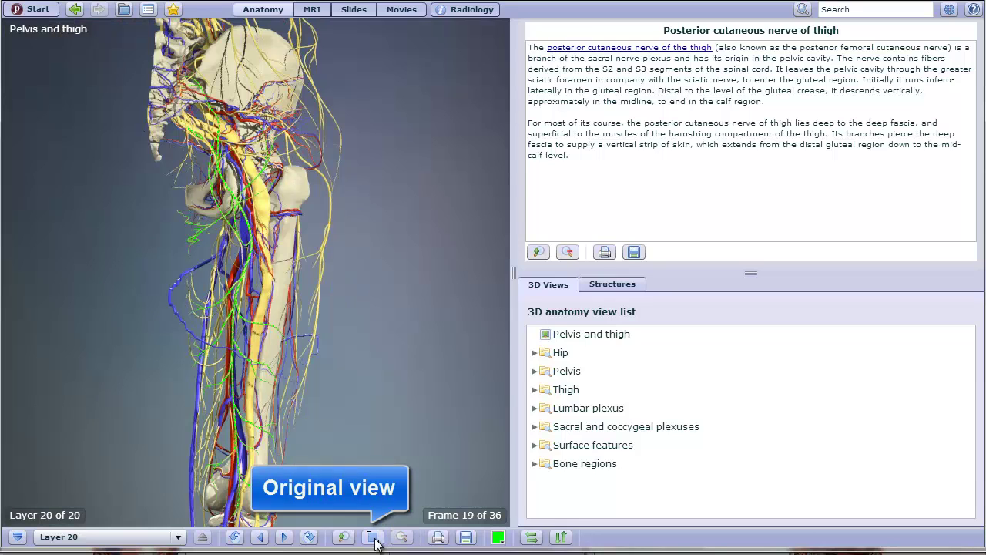
In the MRI view, select the rectus femoris and sartorius.
click(326, 13)
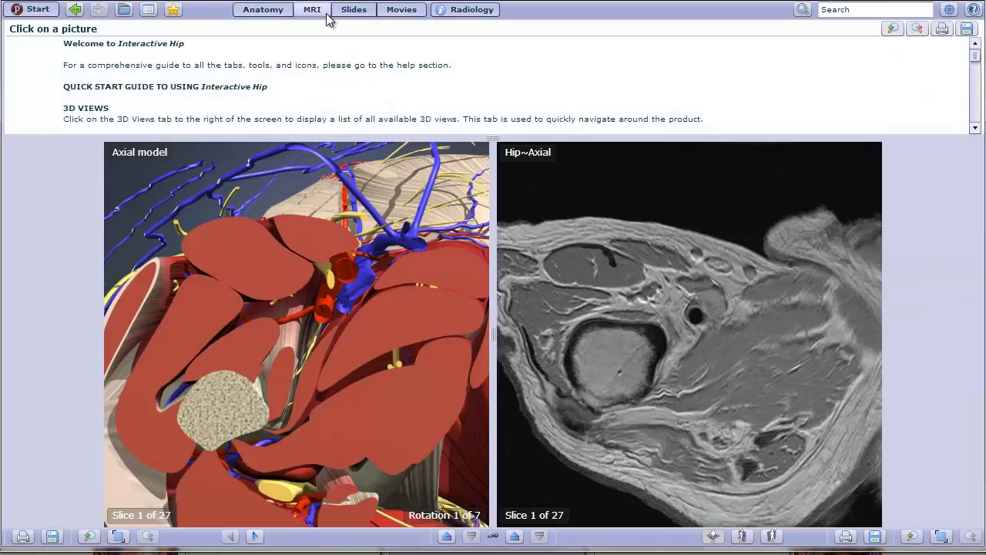
click(532, 247)
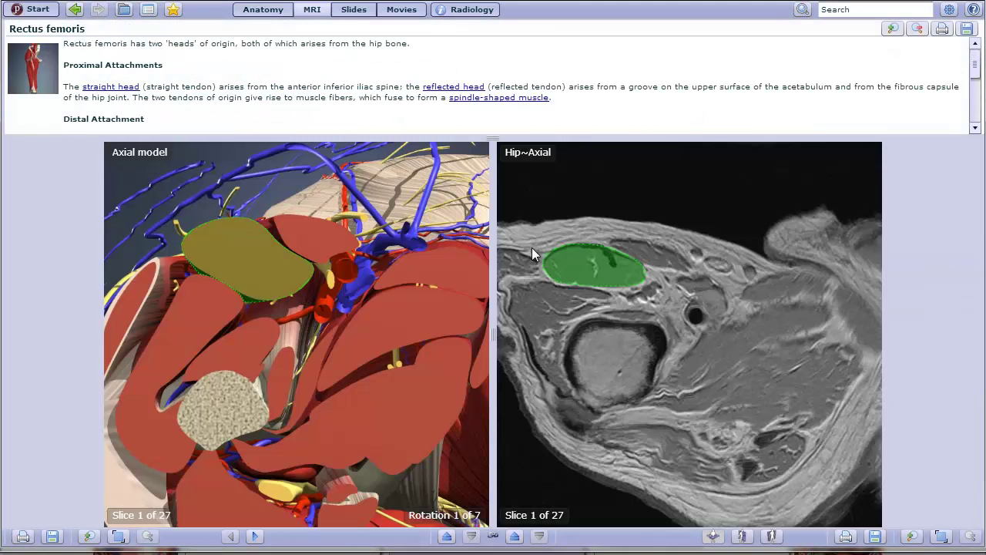
click(661, 259)
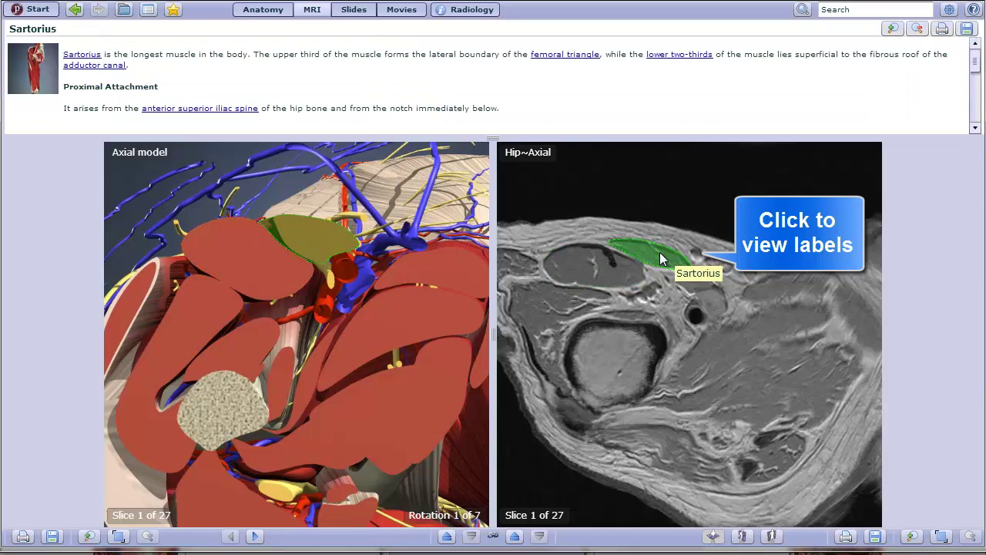
Switch to the sagittal plane and select the obturator externus and adductor magnus.
click(743, 542)
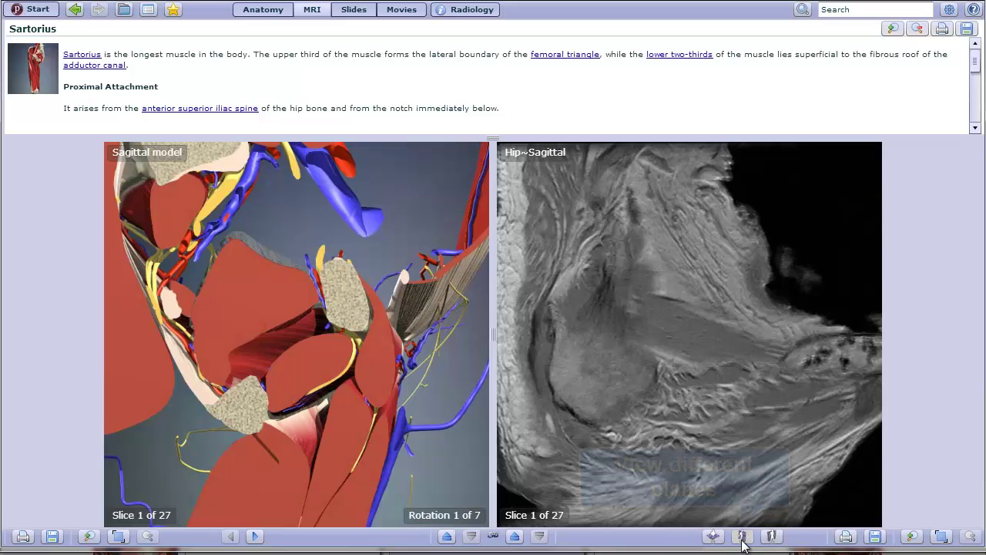
click(706, 420)
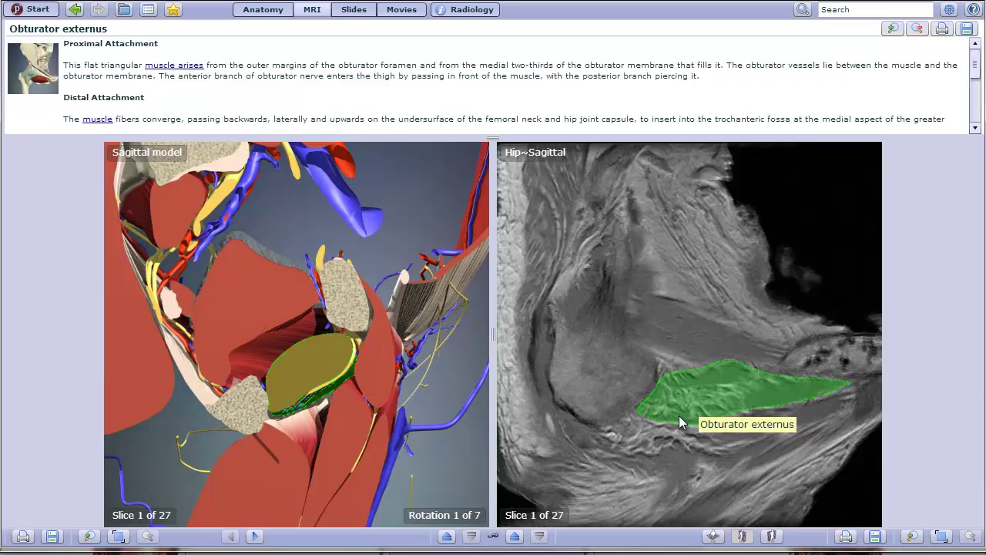
click(676, 446)
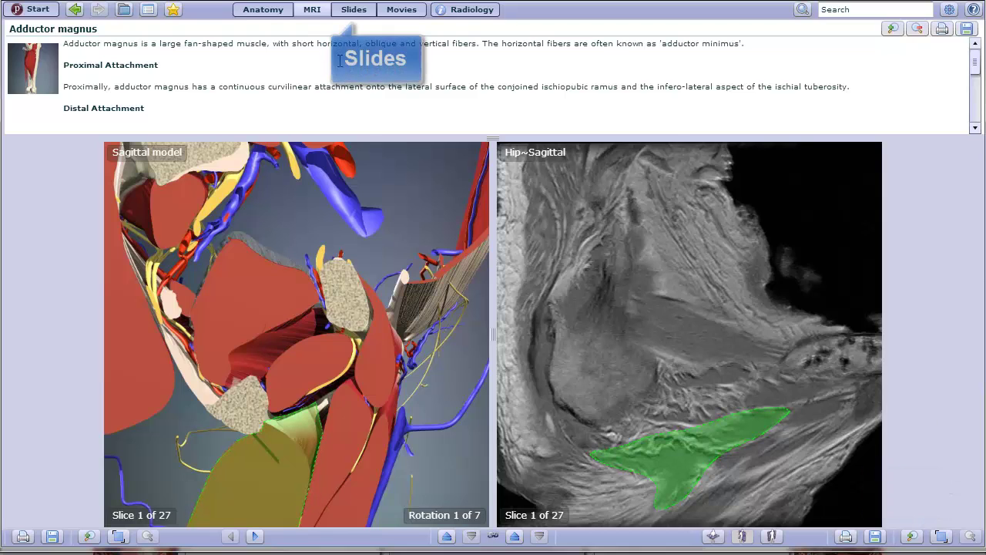
In Slides, browse the Anatomy and Clinical slides folders and show 'Basicervical fracture of the proximal femur'.
click(354, 10)
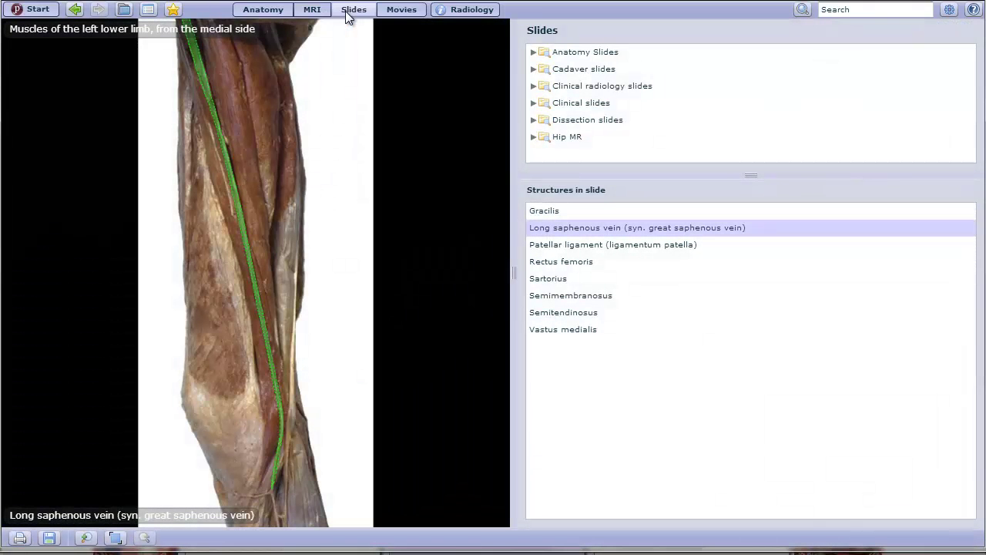
click(533, 52)
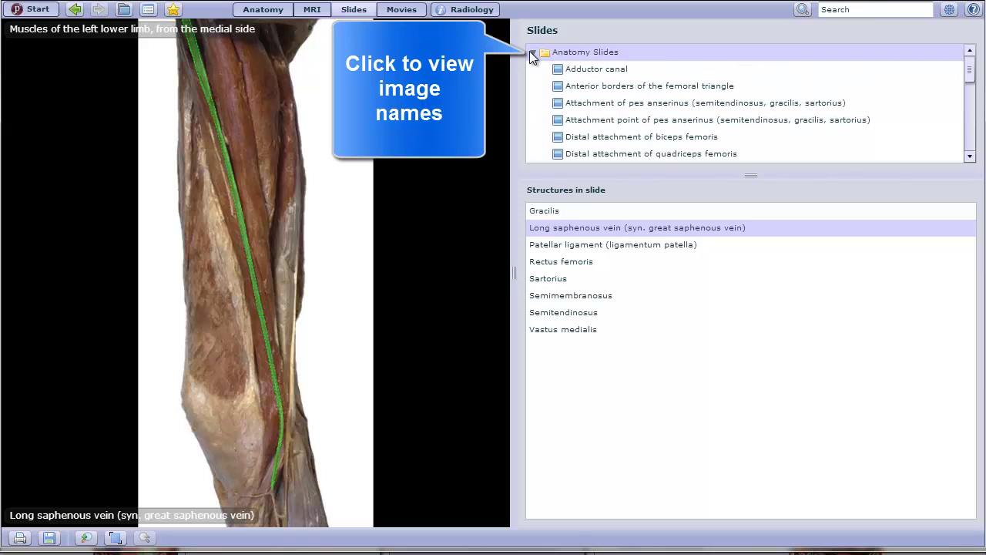
click(532, 52)
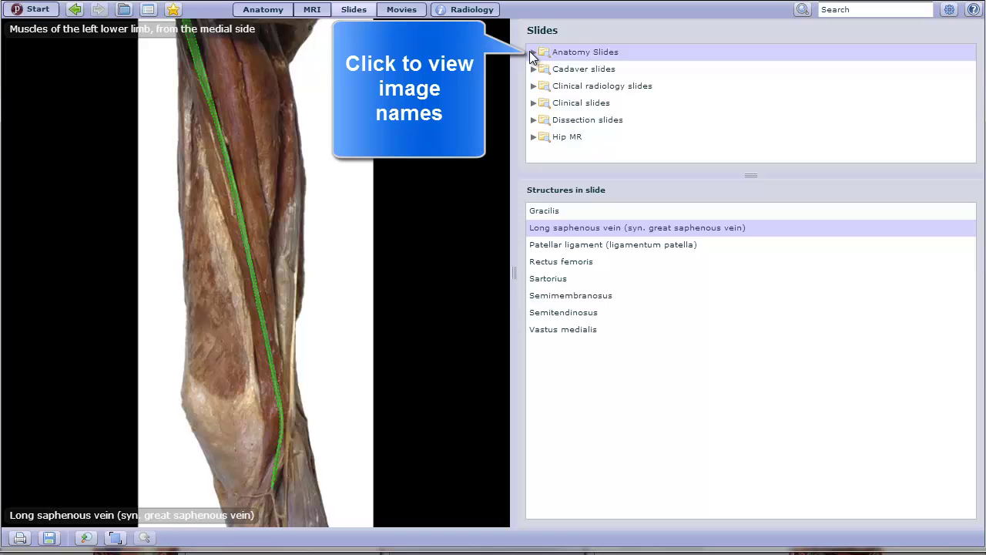
click(533, 103)
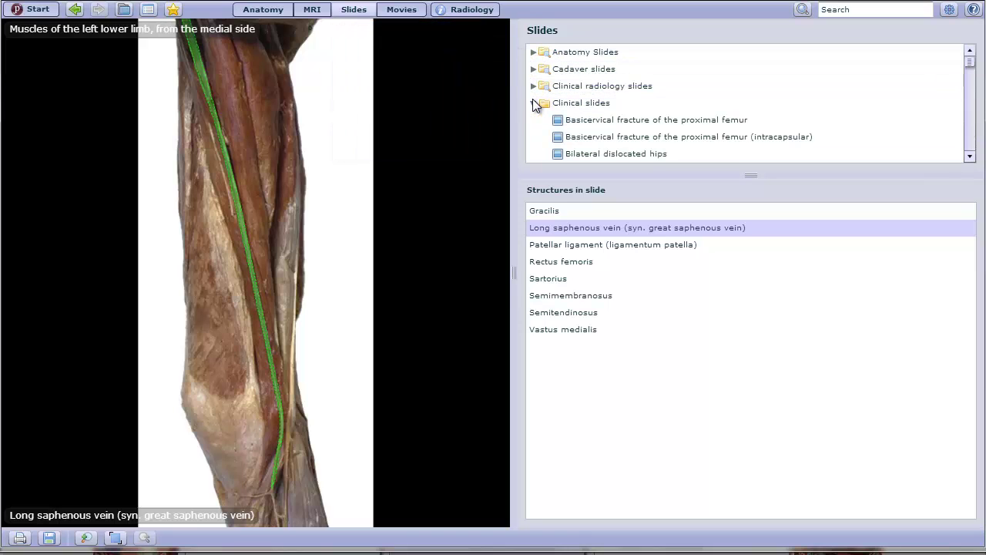
click(616, 120)
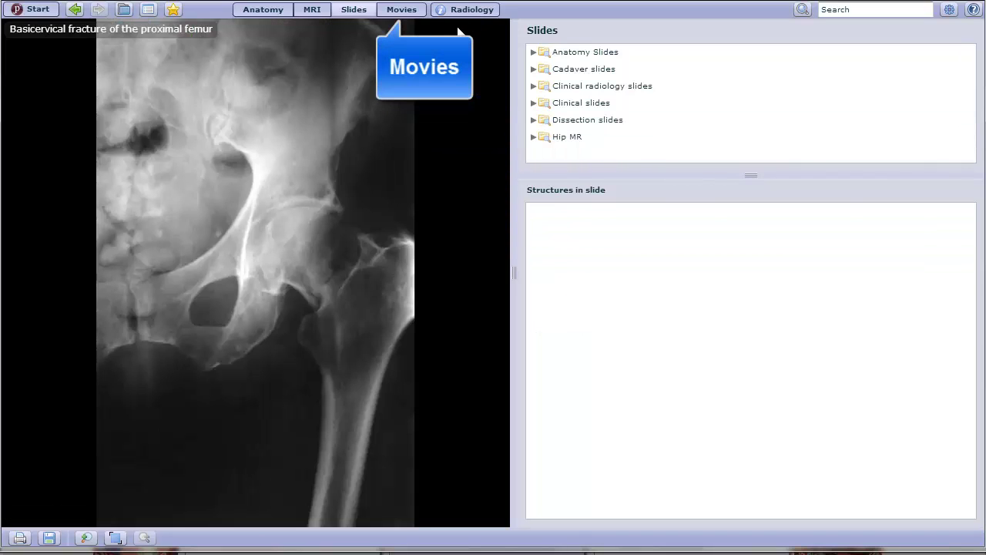
In the Movies collection, expand and collapse the Surface anatomy videos folder.
click(400, 9)
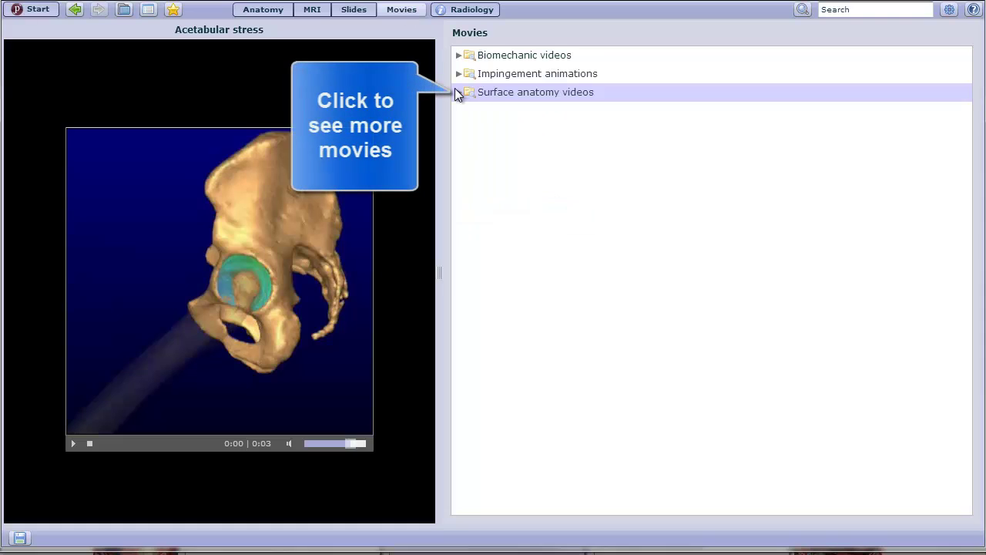
click(457, 92)
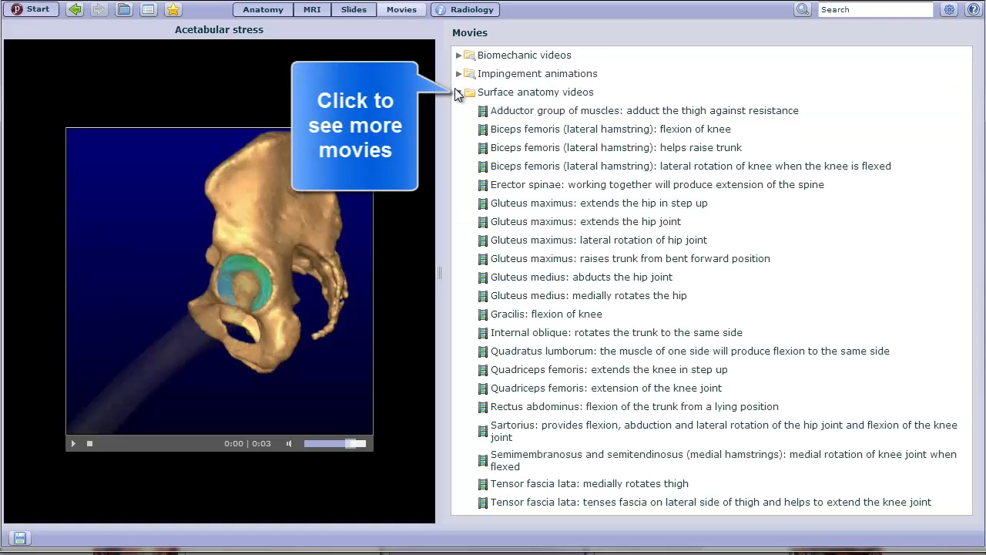
click(457, 92)
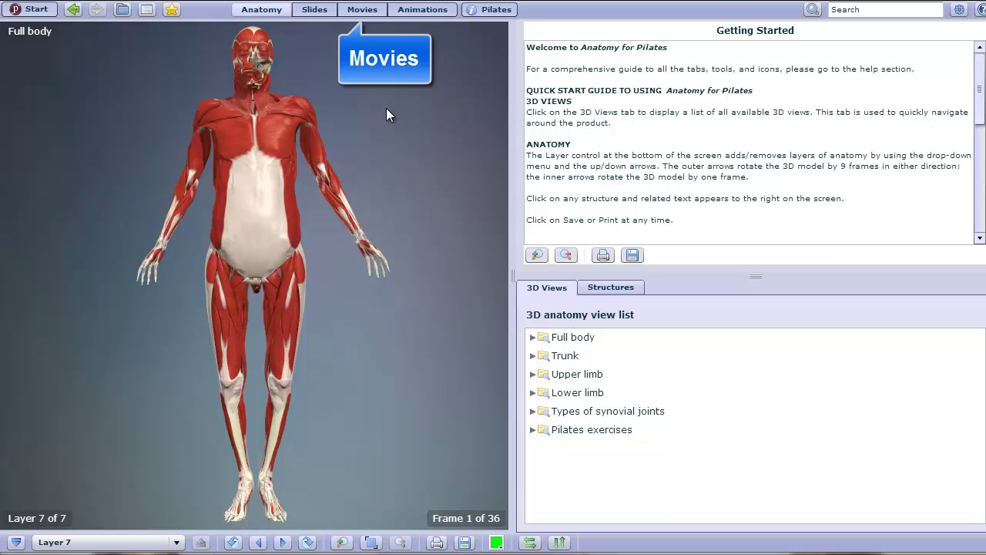
Play the 'Leg slide into knee fold' Pilates exercise movie.
click(374, 9)
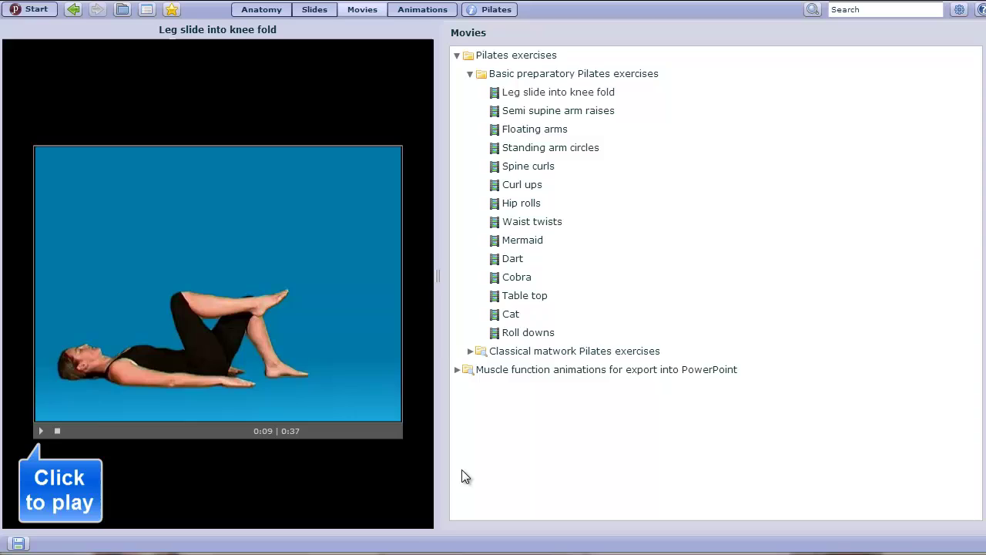
click(40, 430)
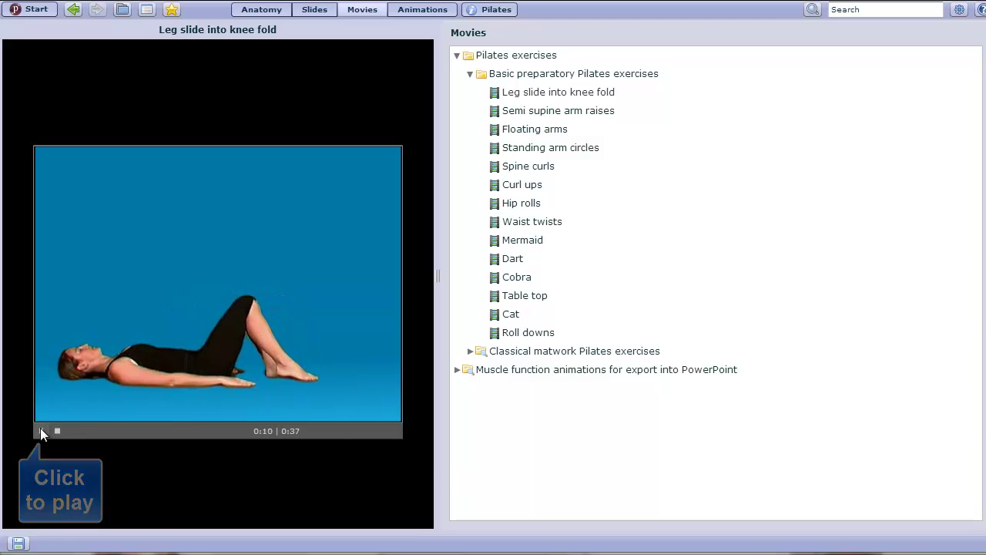